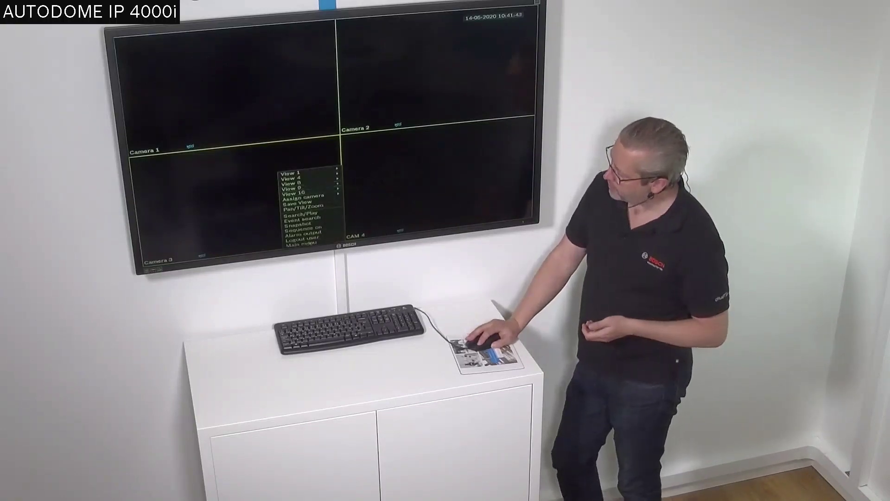
- Open the recorder's Settings from the DIVAR local monitor's main menu
{"action": "left_click", "coordinate": [306, 244]}
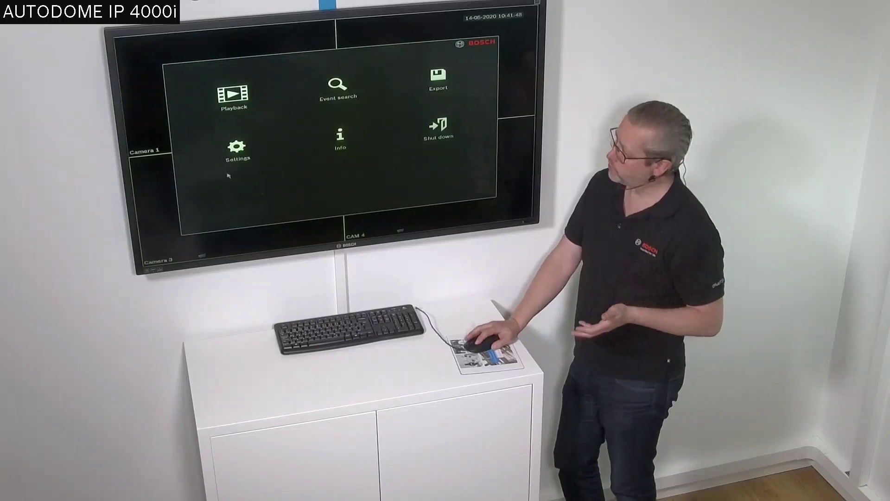
{"action": "left_click", "coordinate": [239, 148]}
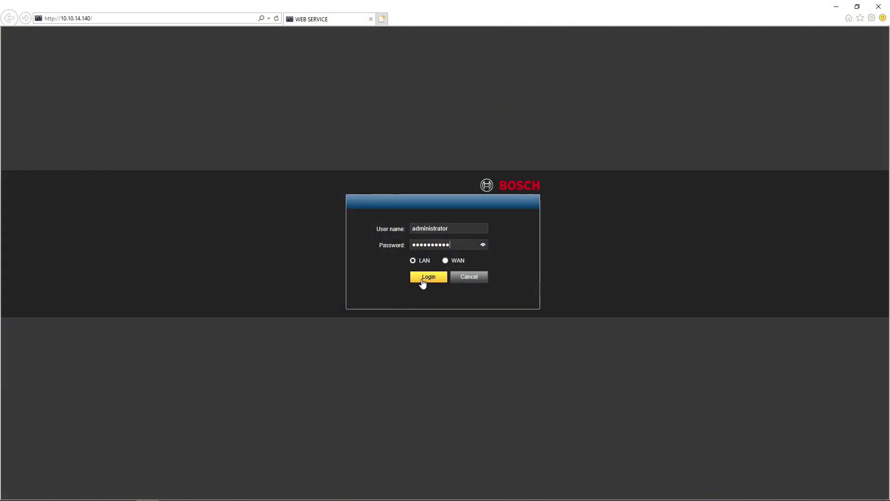
- Log in to the DIVAR web interface at 10.10.14.140 with the administrator credentials
{"action": "left_click", "coordinate": [423, 281]}
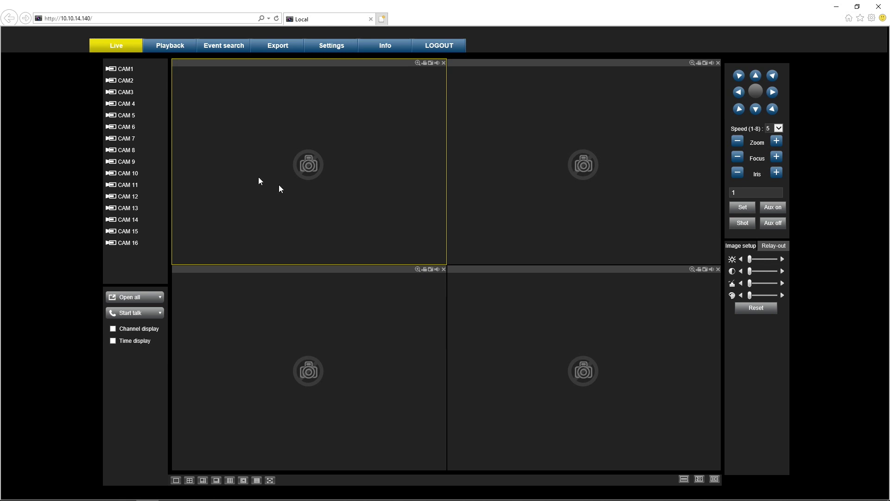
{"action": "mouse_move", "coordinate": [127, 116]}
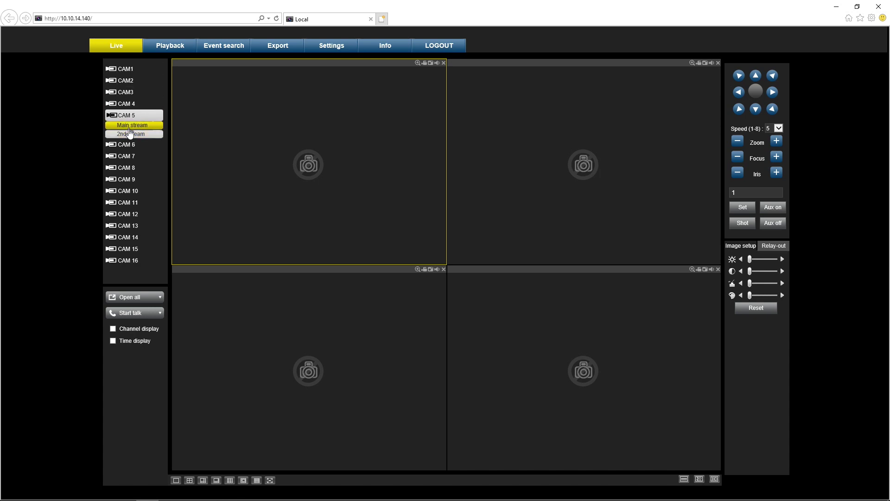
{"action": "mouse_move", "coordinate": [143, 82]}
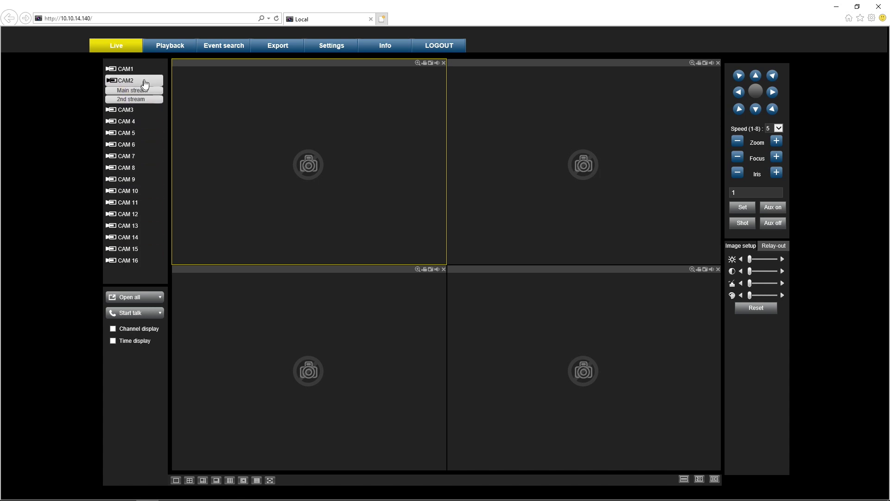
- Add the detected FLEXIDOME IP starlight 8000i at 10.10.14.238 as channel 1, authenticate and save
{"action": "left_click", "coordinate": [330, 48]}
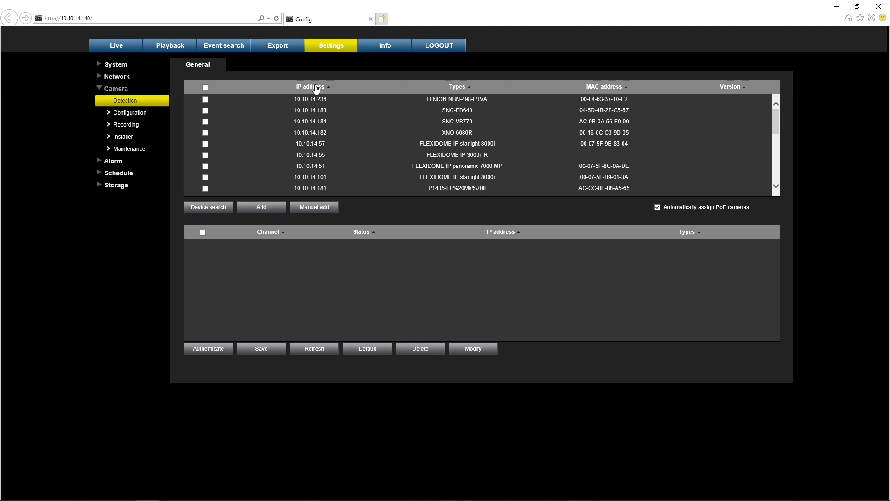
{"action": "left_click", "coordinate": [317, 88]}
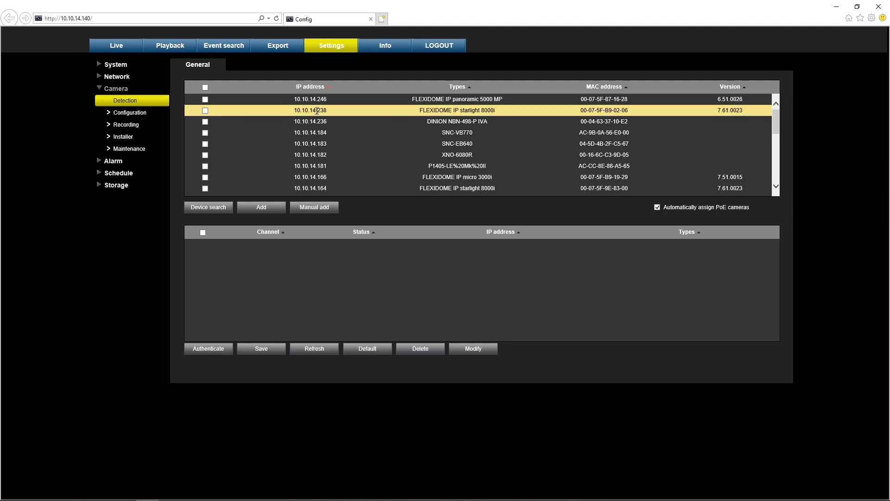
{"action": "left_click", "coordinate": [205, 112]}
{"action": "left_click", "coordinate": [259, 208]}
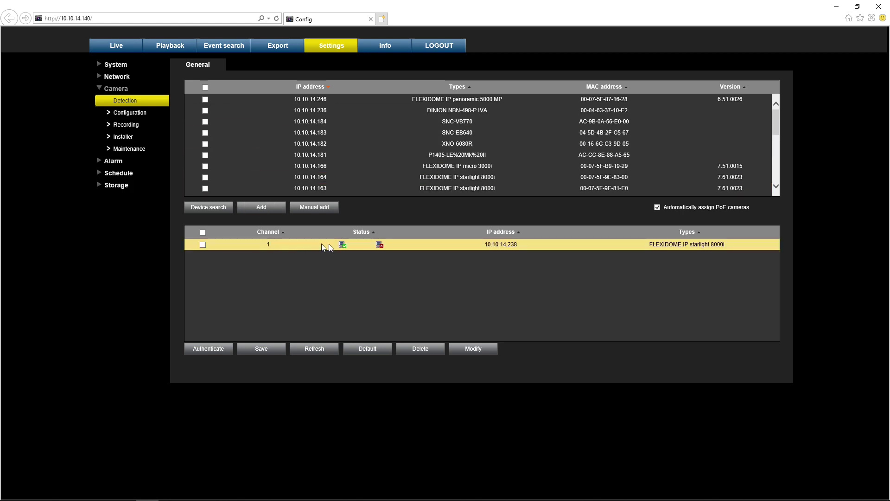
{"action": "left_click", "coordinate": [218, 350]}
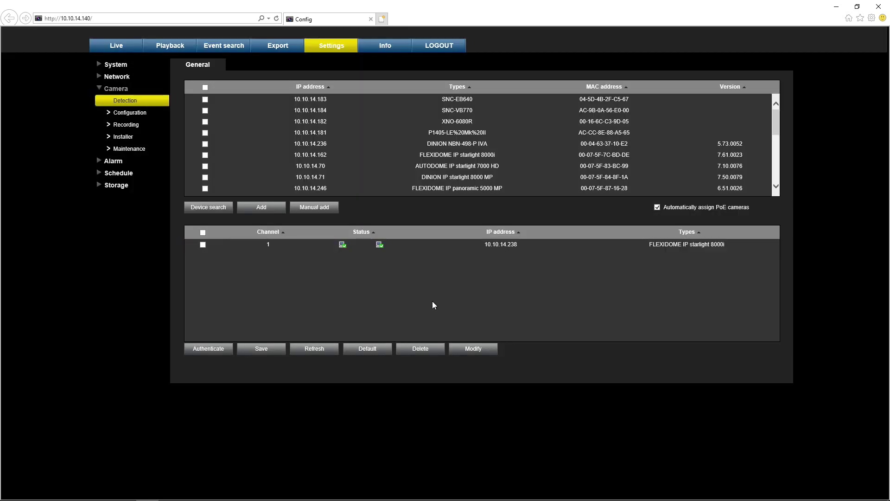
{"action": "left_click", "coordinate": [262, 353]}
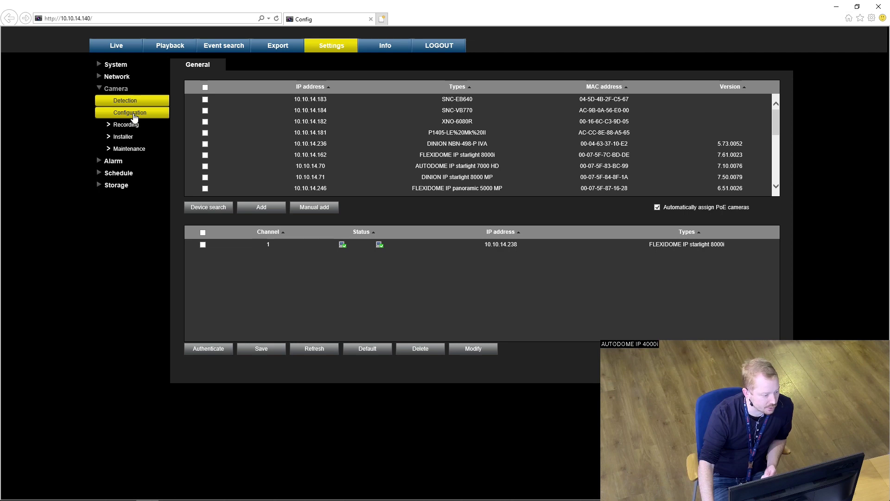
- Rename camera 1 from CAM1 to Backdoor, save it, and show its overlay settings
{"action": "left_click", "coordinate": [133, 115]}
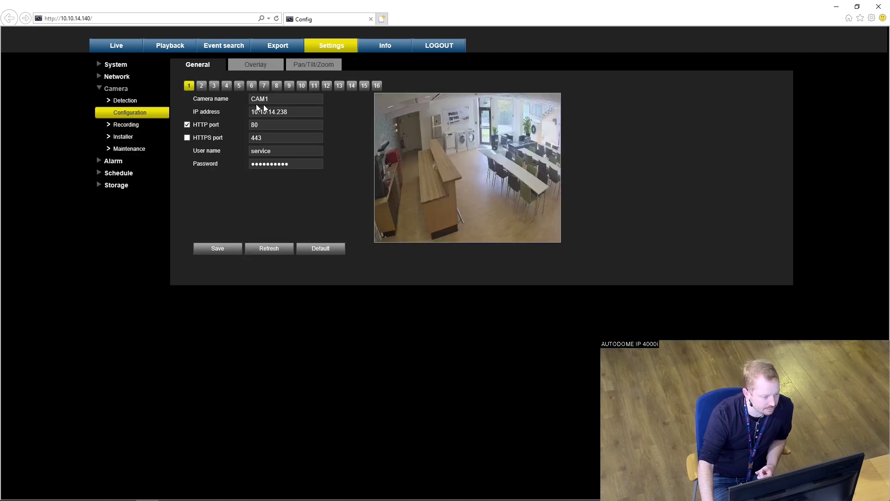
{"action": "left_click", "coordinate": [283, 99]}
{"action": "key", "text": "BackSpace"}
{"action": "key", "text": "BackSpace"}
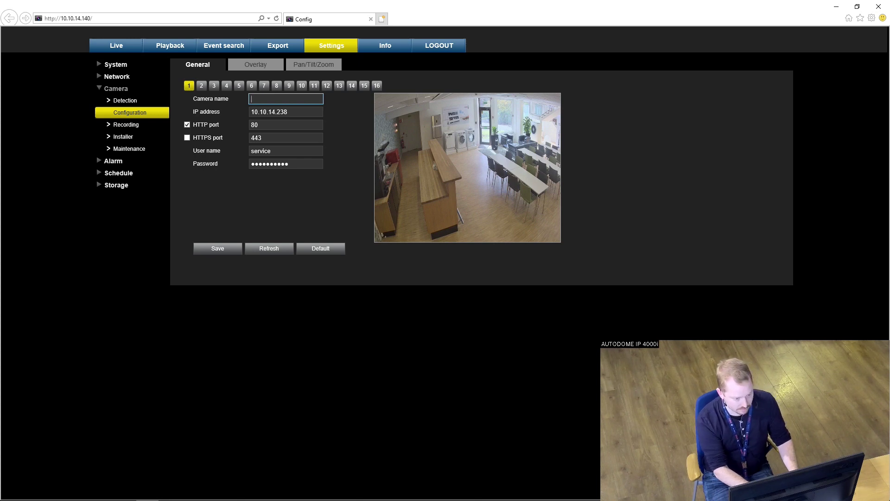
{"action": "type", "text": "Back"}
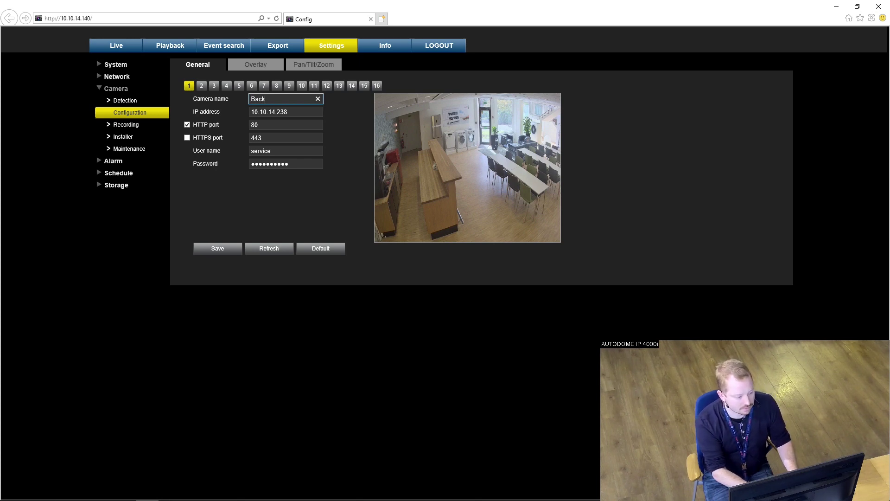
{"action": "type", "text": "door"}
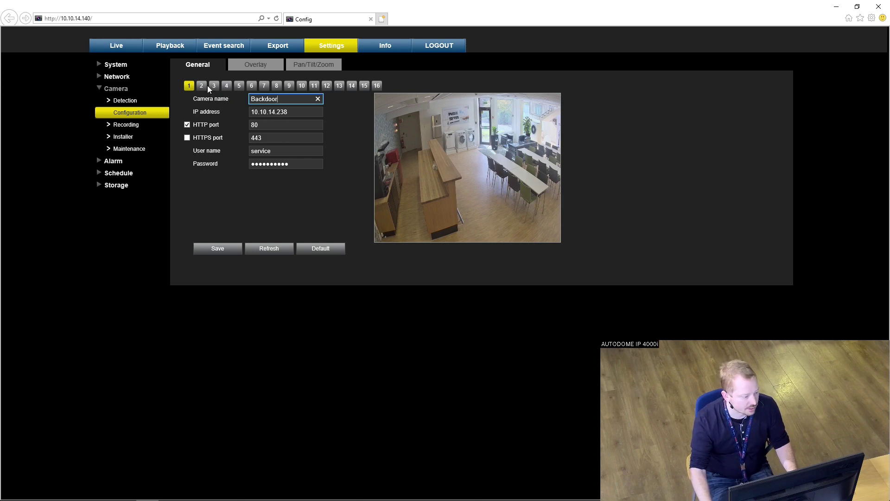
{"action": "left_click", "coordinate": [218, 250]}
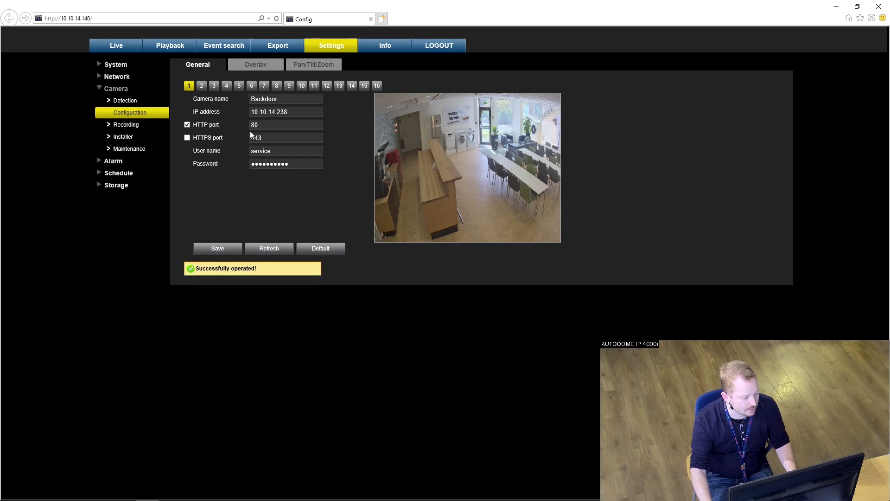
{"action": "left_click", "coordinate": [260, 67]}
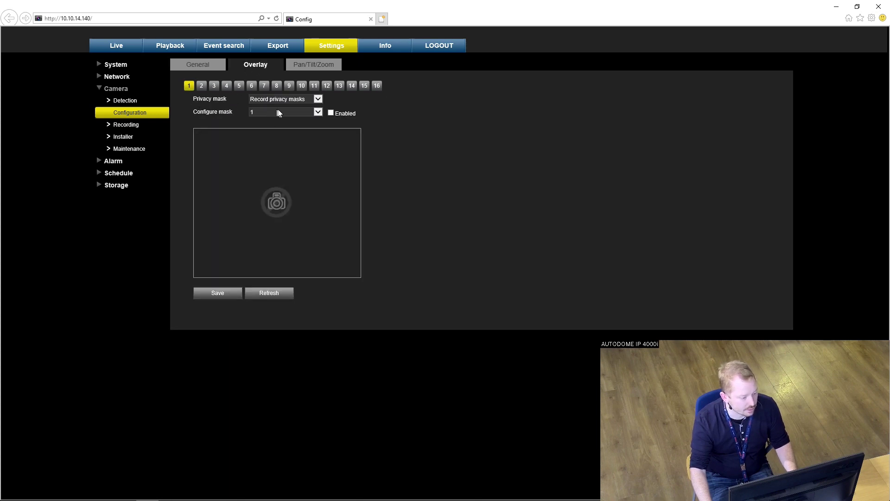
- Show camera 1's Installer general settings with the FLEXIDOME IP starlight 8000i - SD + WLAN variant
{"action": "left_click", "coordinate": [323, 68]}
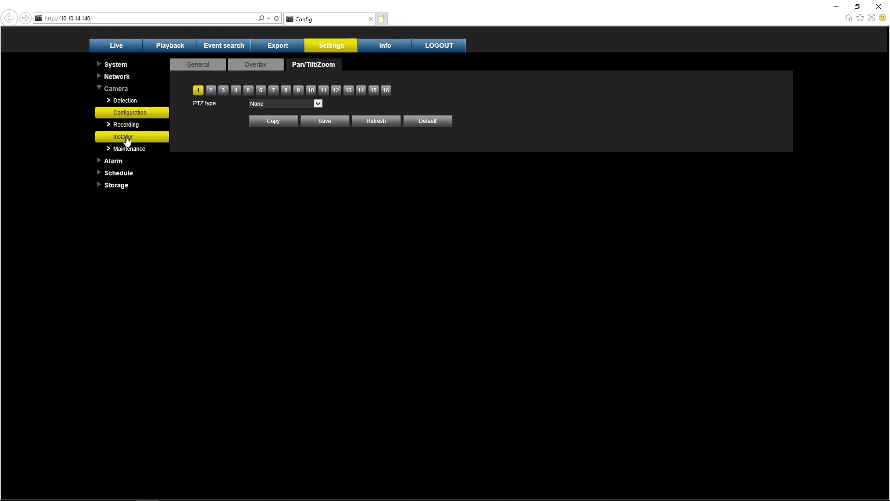
{"action": "left_click", "coordinate": [128, 139]}
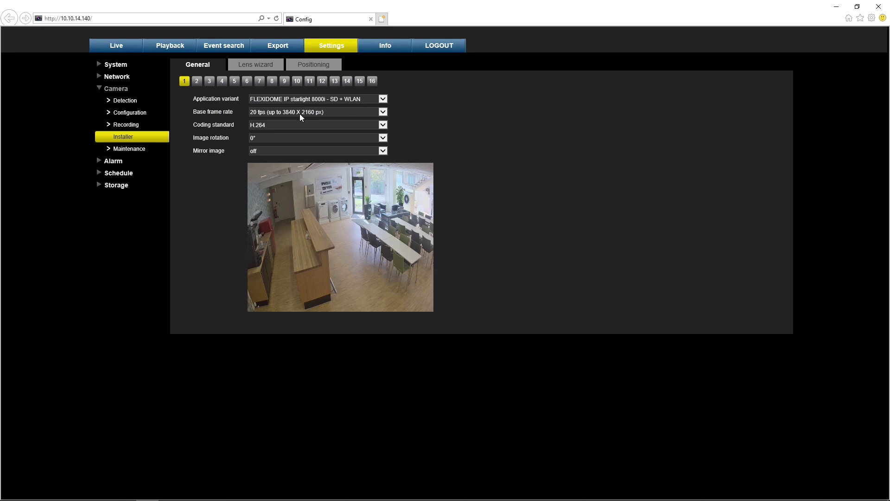
- In the Lens wizard, pan camera 1 right twice and aim it at the dining tables
{"action": "left_click", "coordinate": [250, 67]}
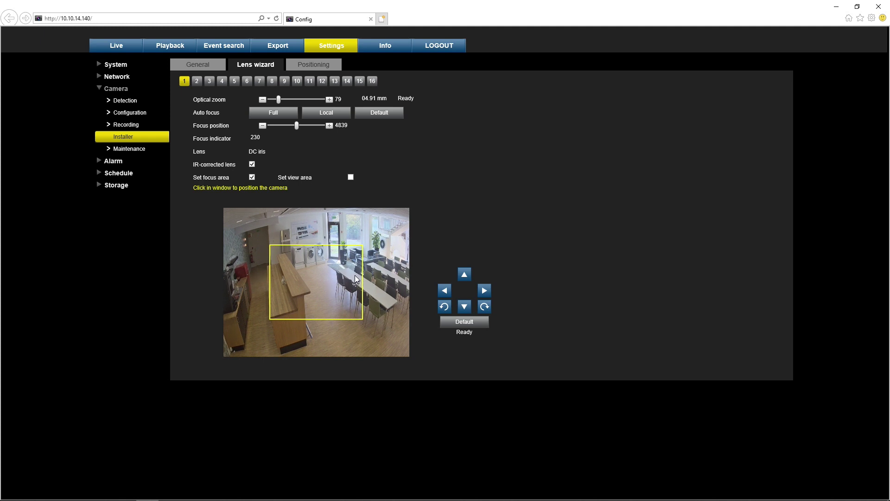
{"action": "left_click", "coordinate": [483, 291]}
{"action": "left_click", "coordinate": [378, 288]}
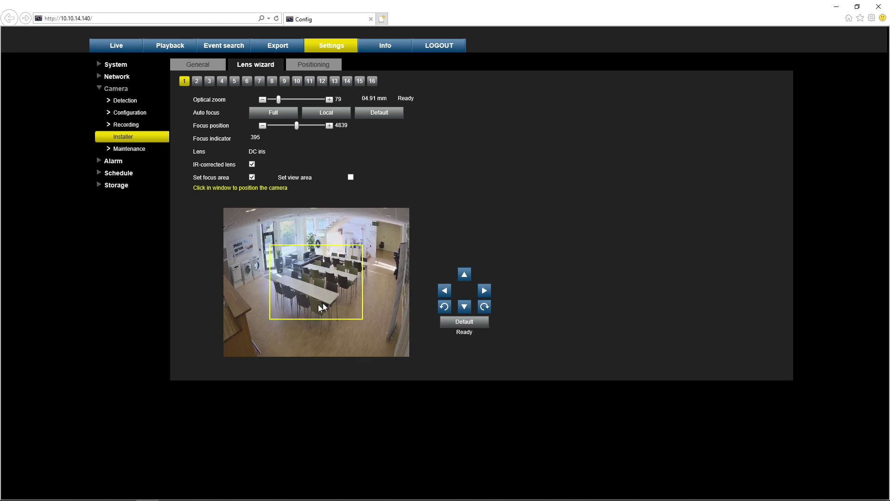
{"action": "left_click", "coordinate": [310, 333]}
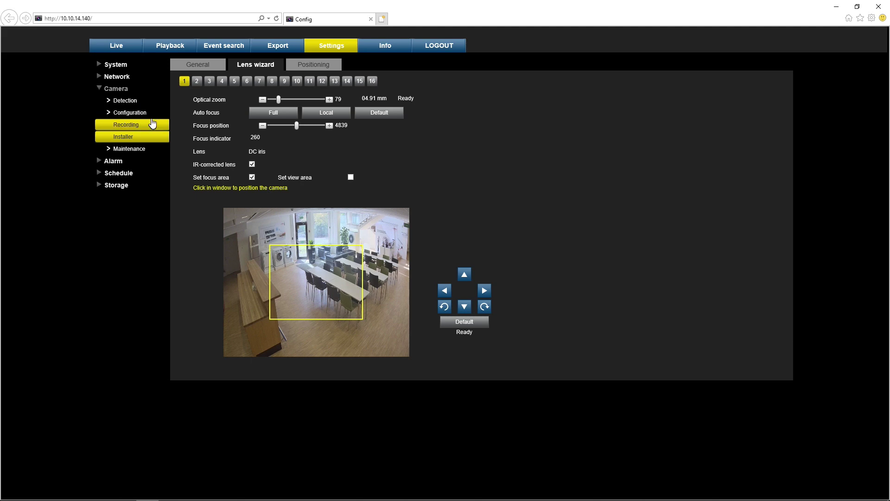
- Watch the Backdoor camera's main stream on the Live page, then go to Playback
{"action": "left_click", "coordinate": [119, 49]}
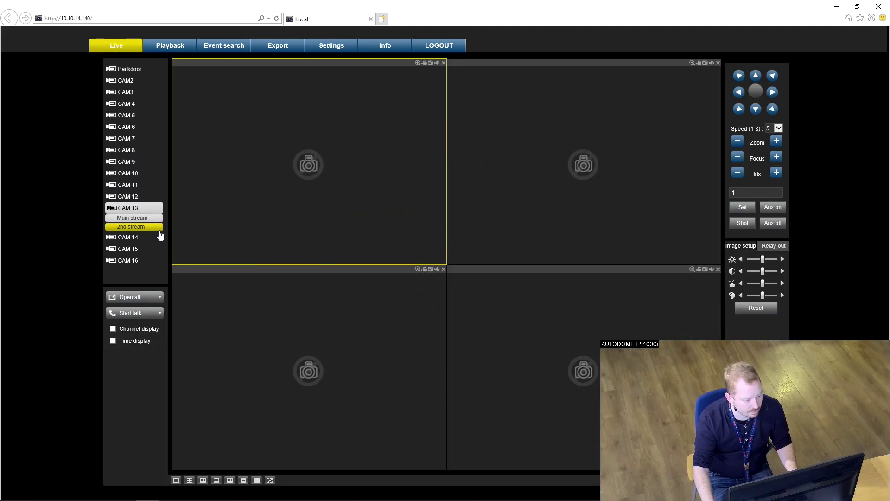
{"action": "mouse_move", "coordinate": [124, 70]}
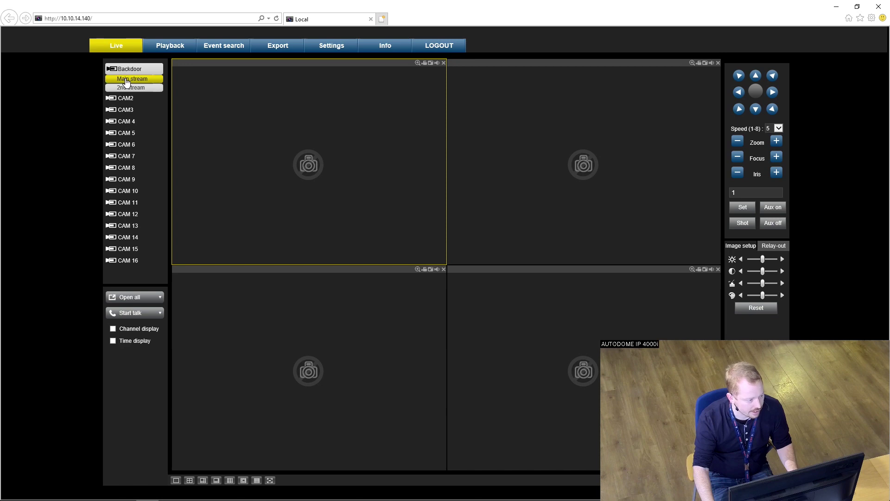
{"action": "left_click", "coordinate": [126, 79]}
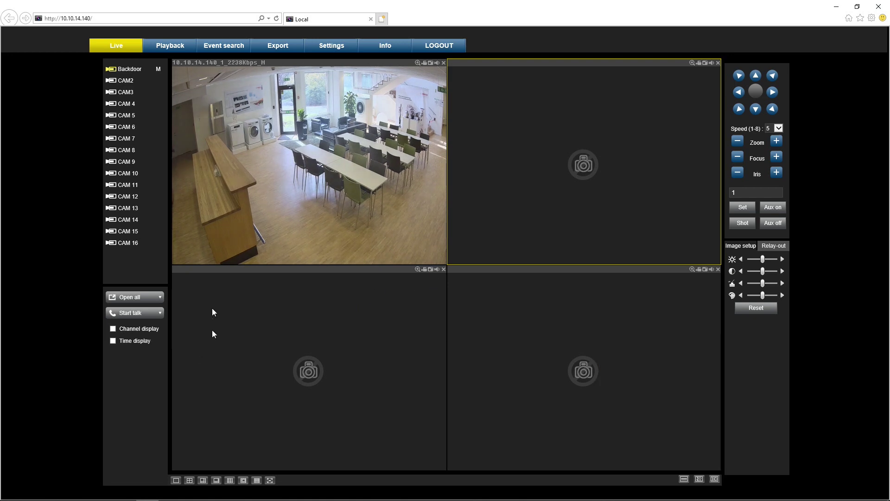
{"action": "left_click", "coordinate": [170, 47]}
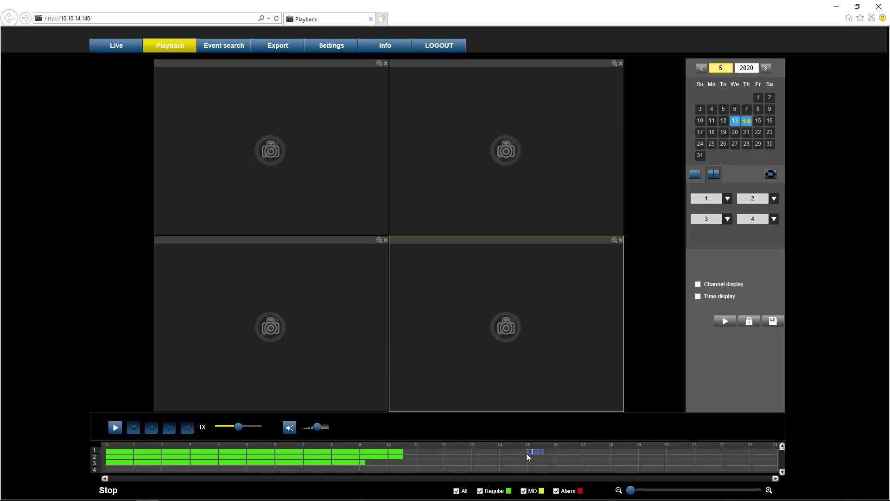
- Play back channel 1's recording from about 15:08 on the timeline
{"action": "left_click", "coordinate": [532, 453]}
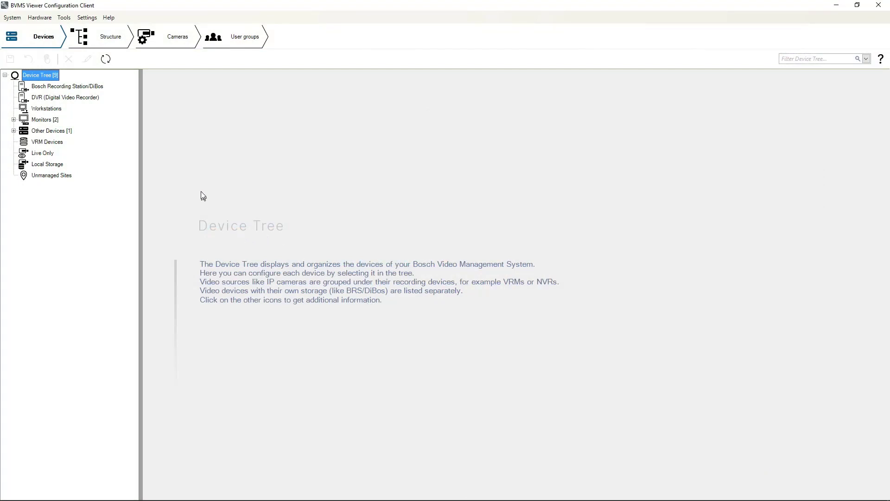
- Add a DVR at 10.10.14.140 with the administrator login and scan it
{"action": "right_click", "coordinate": [62, 99]}
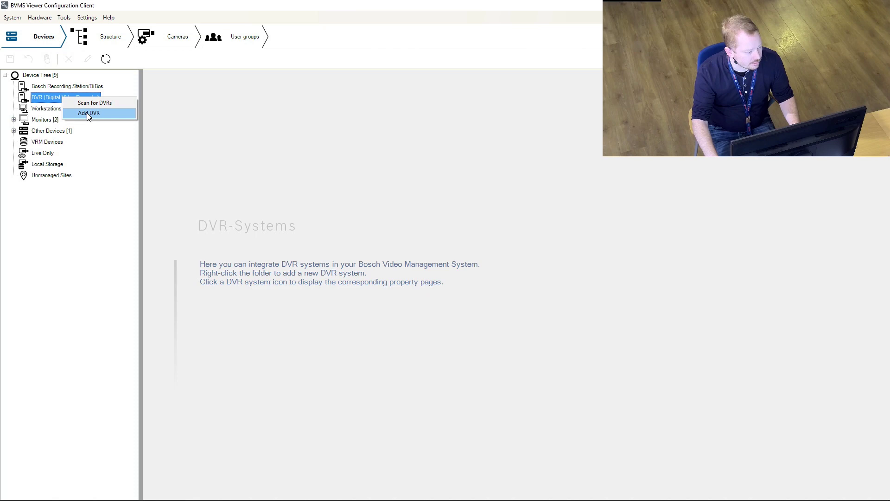
{"action": "left_click", "coordinate": [87, 113]}
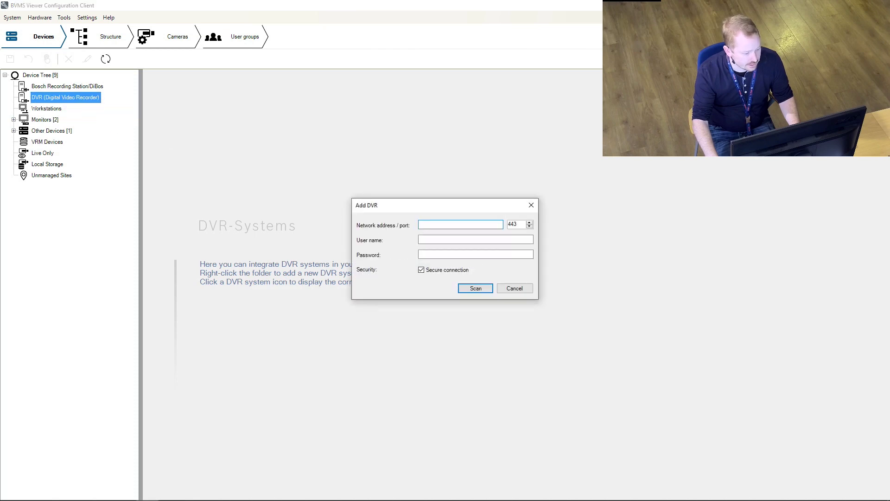
{"action": "type", "text": "10."}
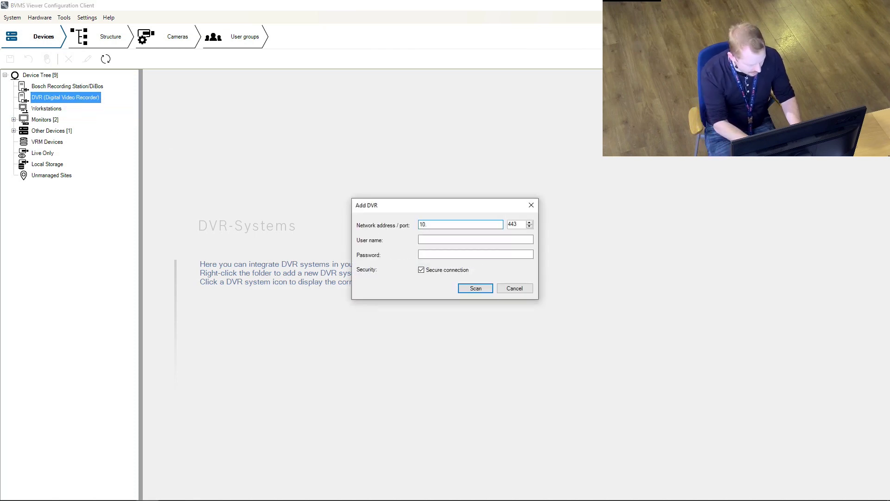
{"action": "type", "text": "10.14.140"}
{"action": "key", "text": "Tab"}
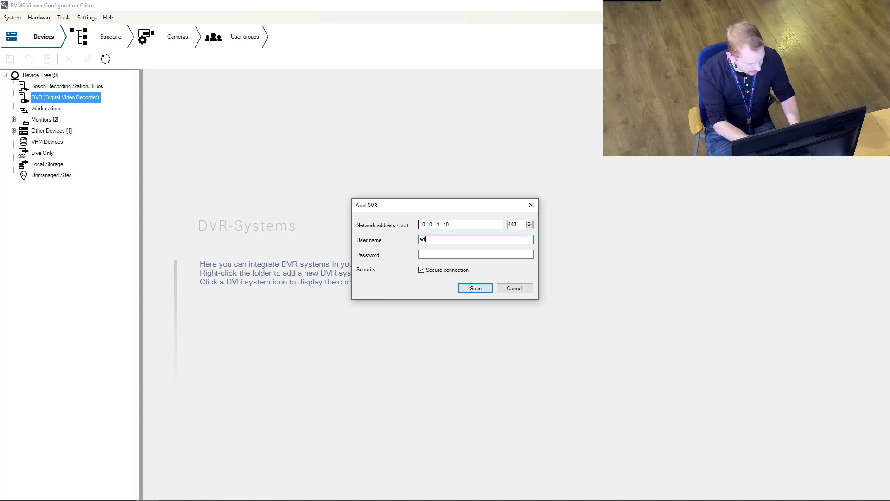
{"action": "type", "text": "administrator"}
{"action": "key", "text": "Tab"}
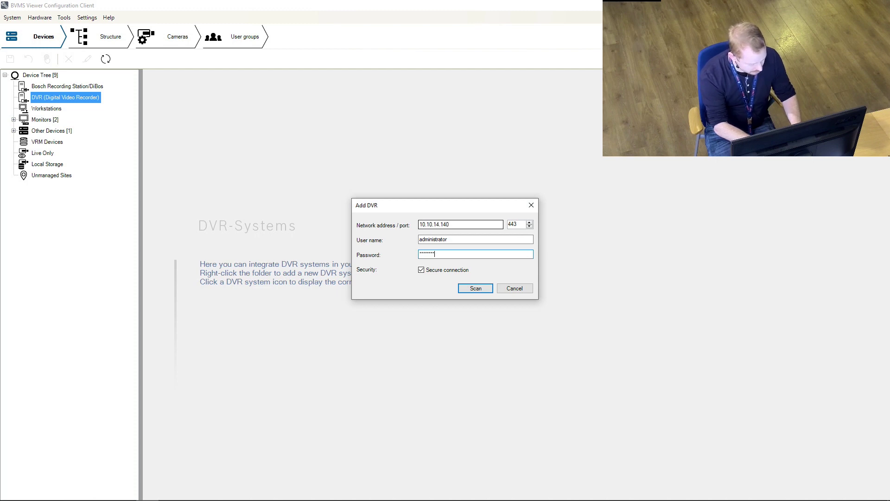
{"action": "left_click", "coordinate": [474, 289]}
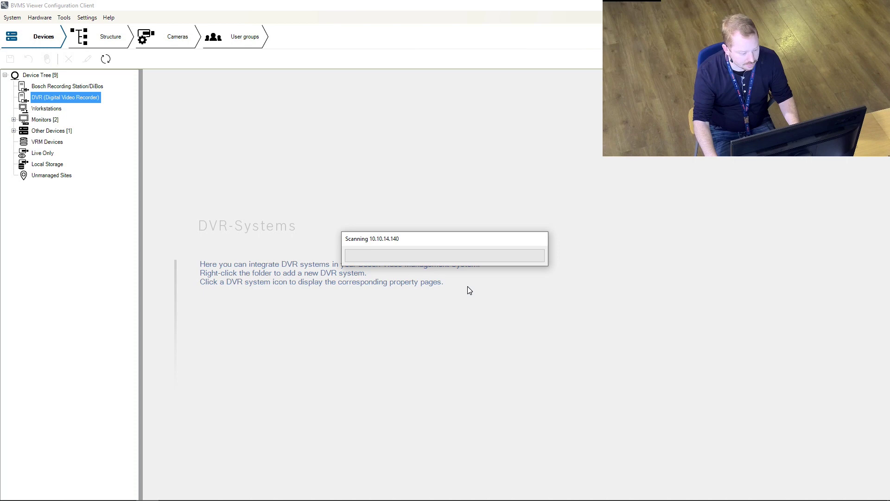